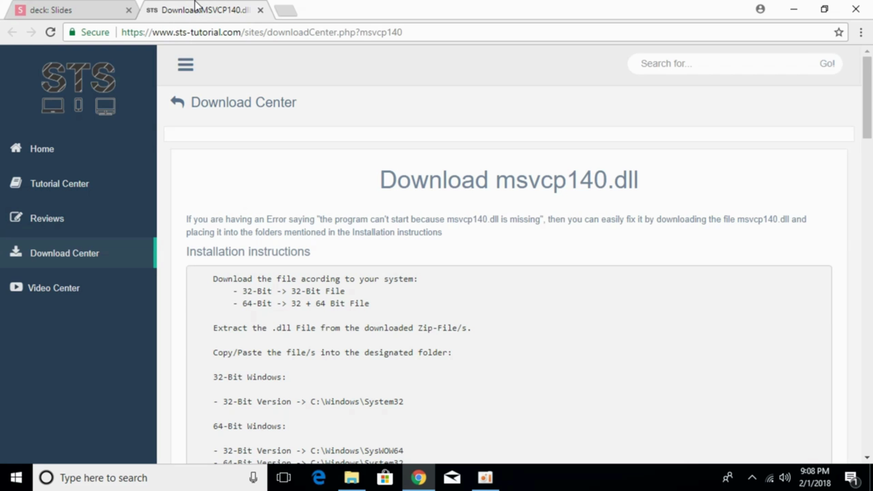
# Download msvcp140 (32-Bit).zip and msvcp140 (64-Bit).zip from their Download Section buttons
pyautogui.click(202, 33)
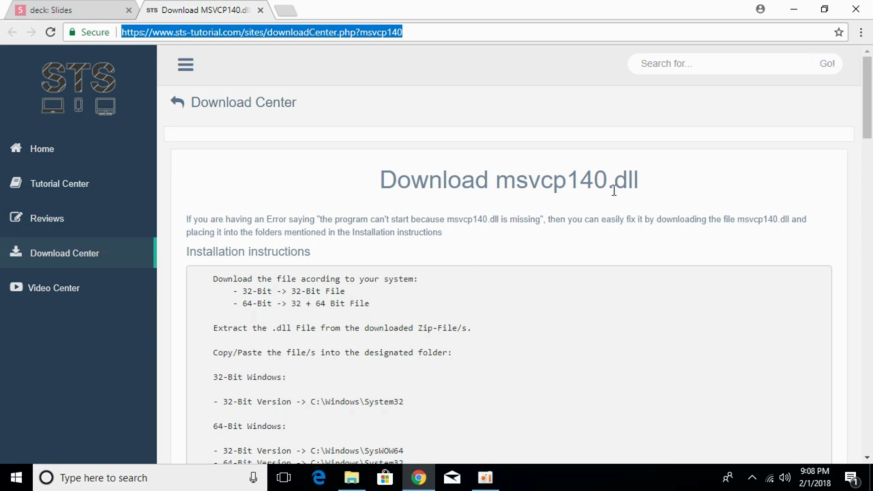
pyautogui.click(212, 188)
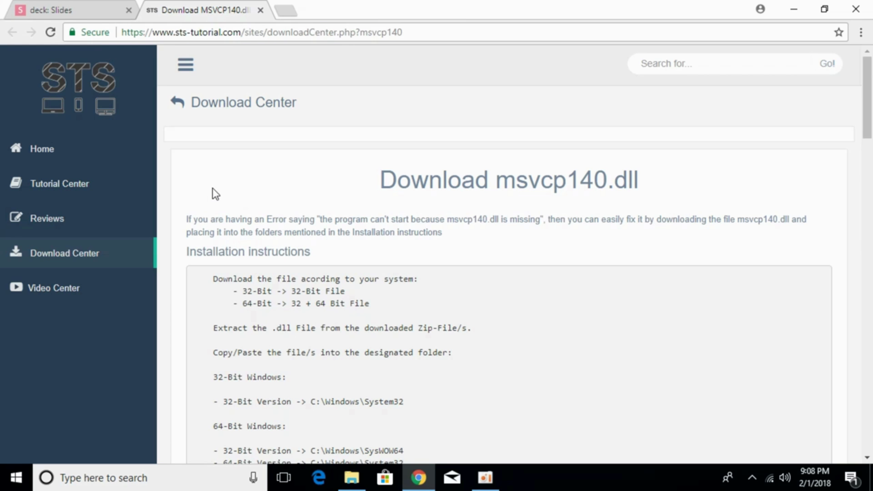
pyautogui.scroll(-3, 221, 196)
pyautogui.scroll(-3, 221, 195)
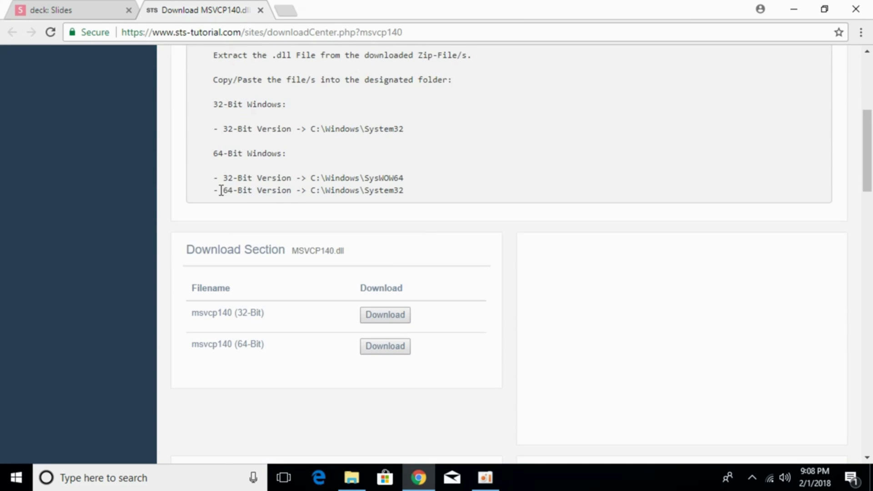
pyautogui.scroll(-2, 222, 193)
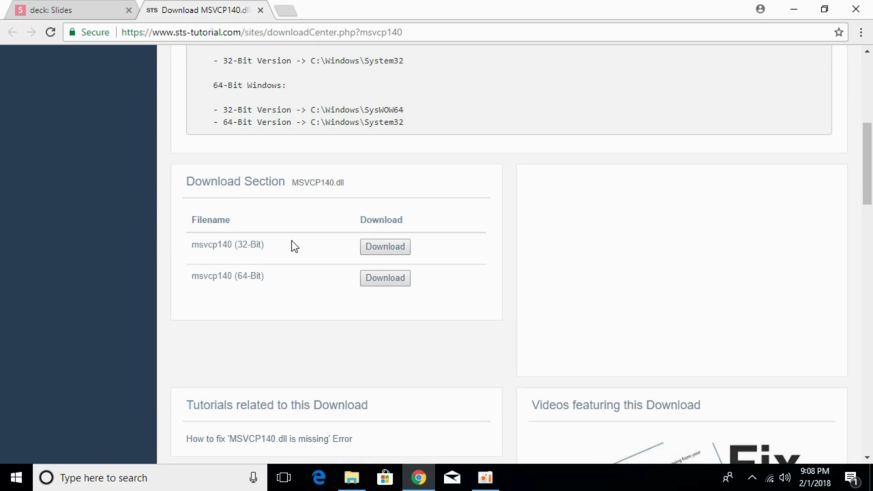
pyautogui.rightClick(369, 245)
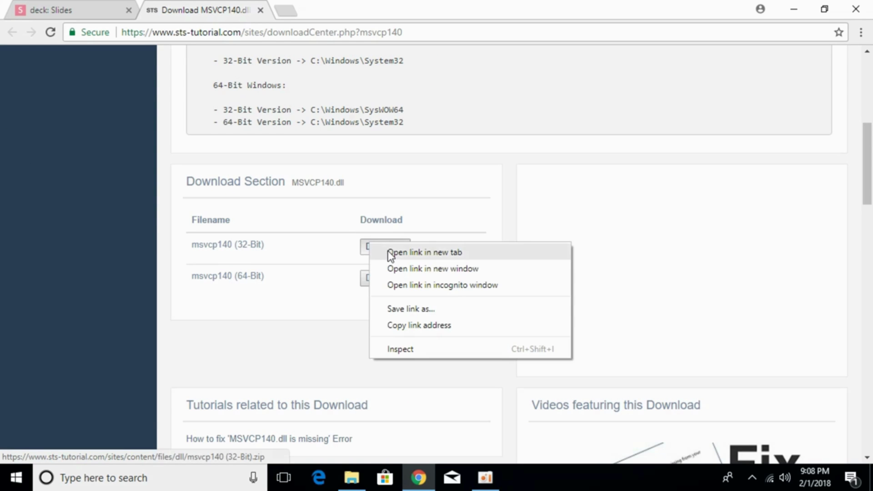
pyautogui.click(389, 252)
pyautogui.rightClick(390, 284)
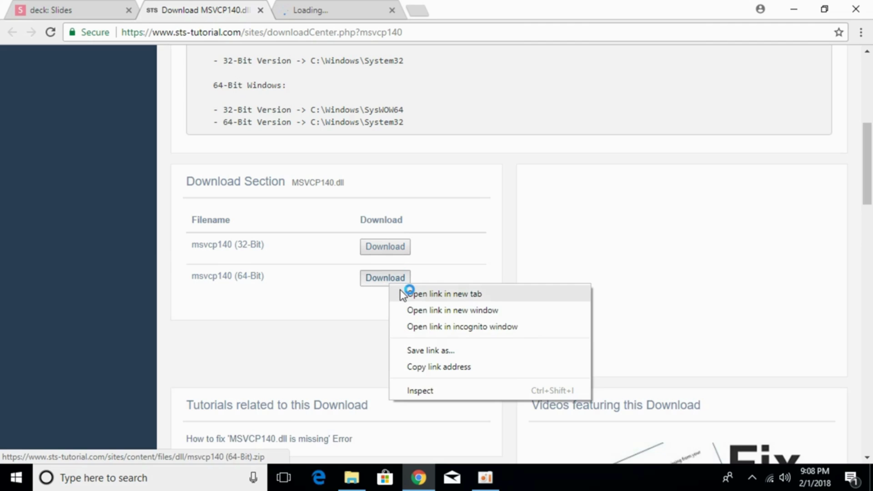
pyautogui.click(406, 294)
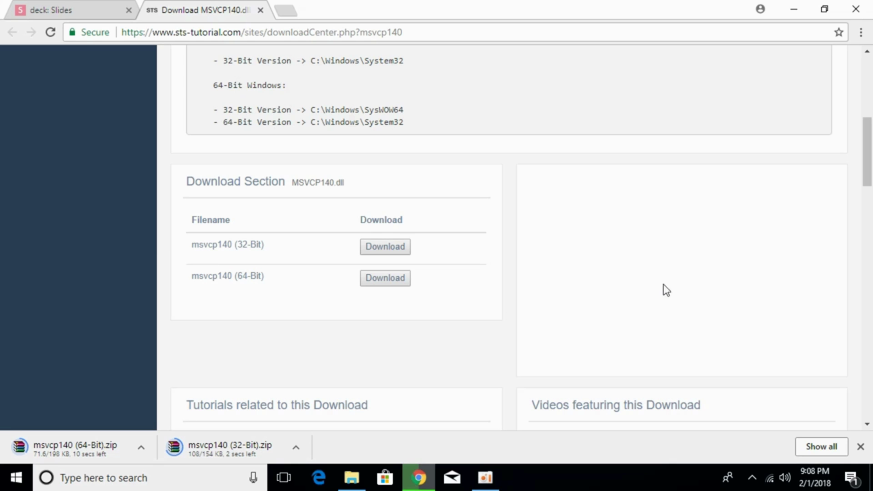
# Check This PC's Properties to confirm a 64-bit OS on an x64 processor, then close it
pyautogui.click(872, 478)
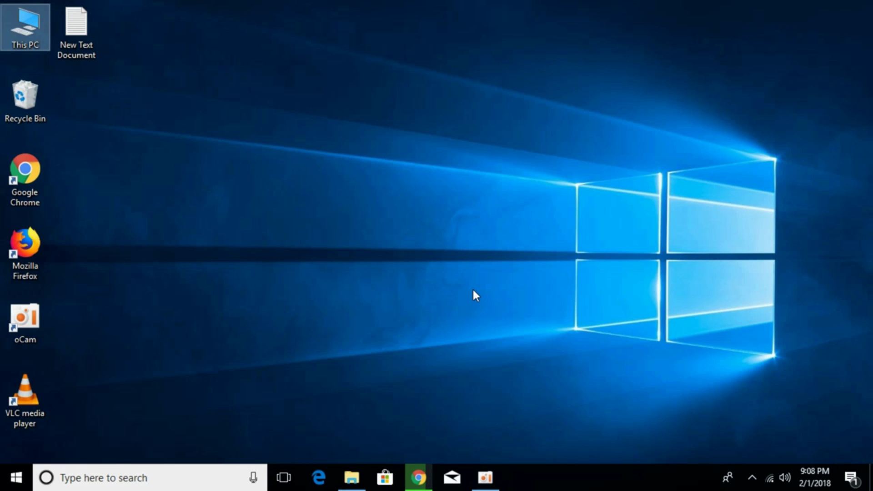
pyautogui.rightClick(12, 32)
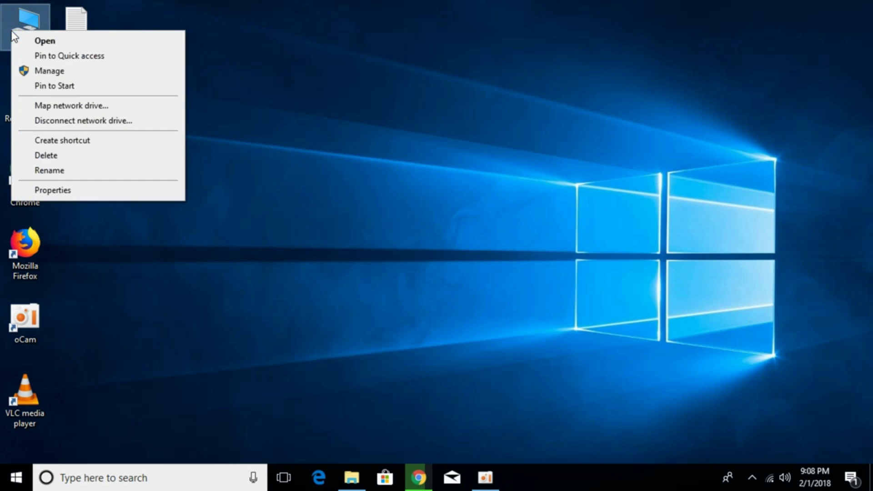
pyautogui.click(70, 192)
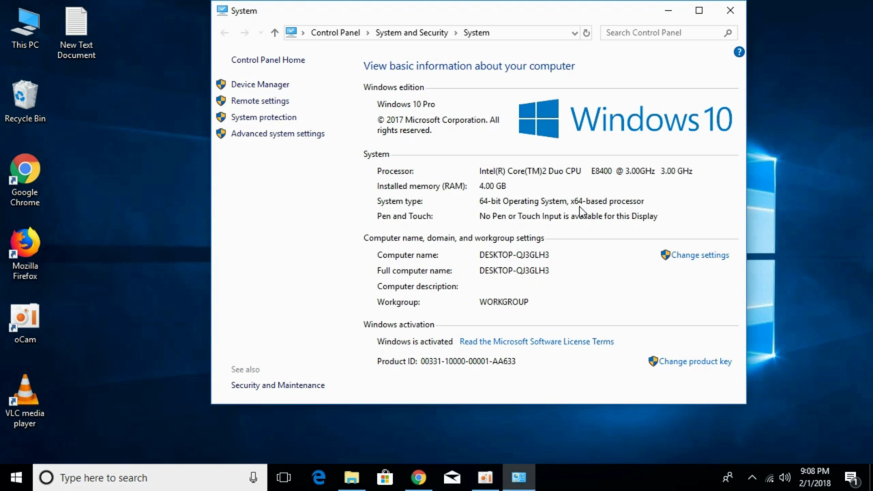
pyautogui.moveTo(725, 1); pyautogui.dragTo(727, 12)
pyautogui.click(728, 18)
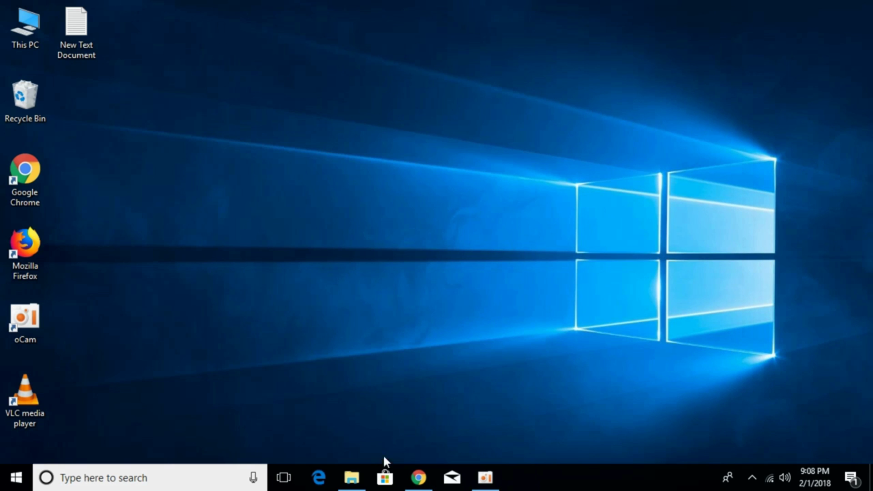
# Extract msvcp140 (32-Bit).zip from Downloads into a new msvcp140 (32-Bit) folder
pyautogui.click(418, 477)
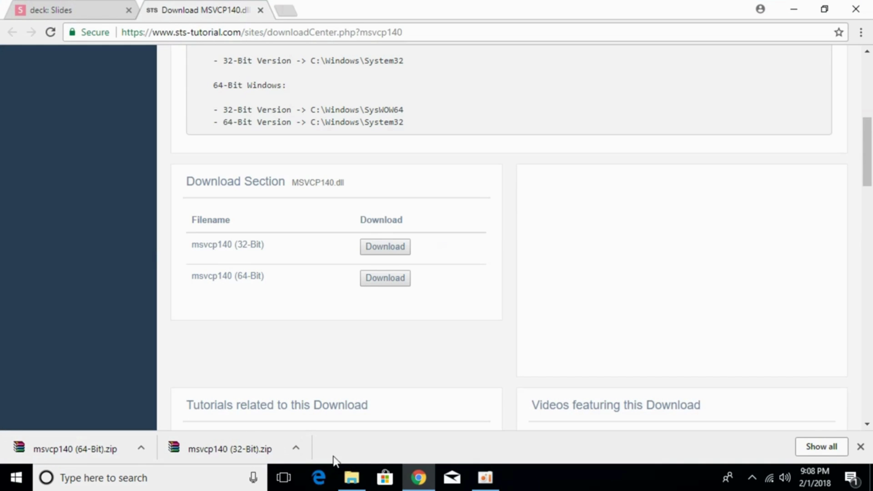
pyautogui.click(351, 478)
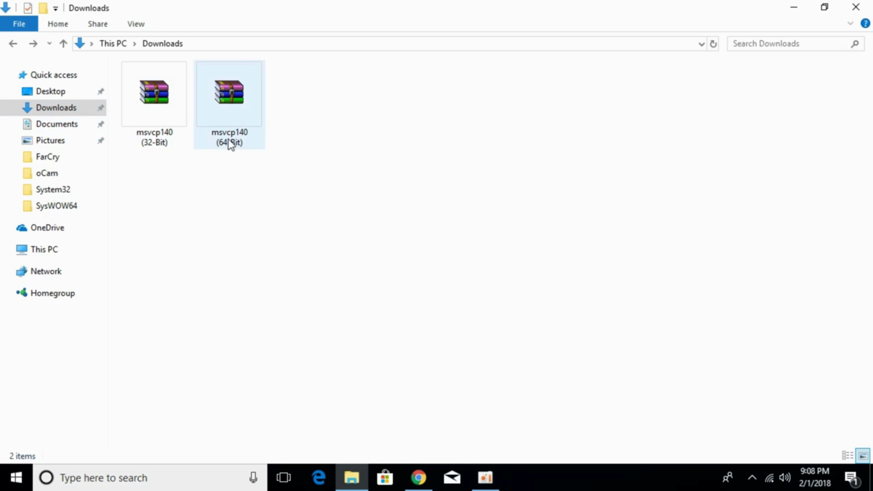
pyautogui.doubleClick(147, 116)
pyautogui.click(125, 107)
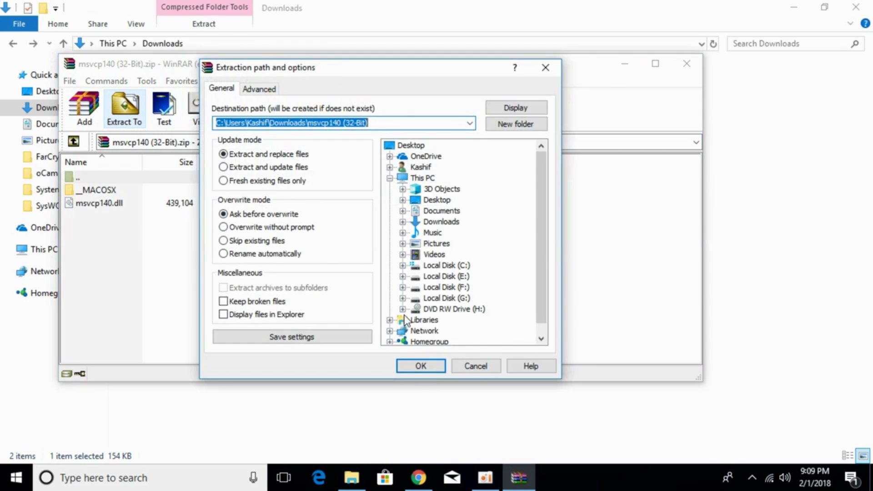
pyautogui.click(430, 369)
pyautogui.click(687, 63)
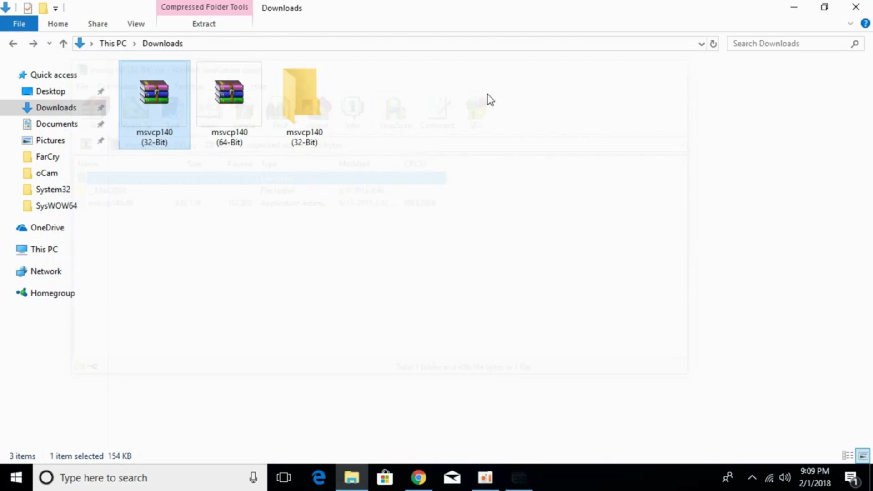
# Extract msvcp140 (64-Bit).zip into a new msvcp140 (64-Bit) folder
pyautogui.doubleClick(239, 103)
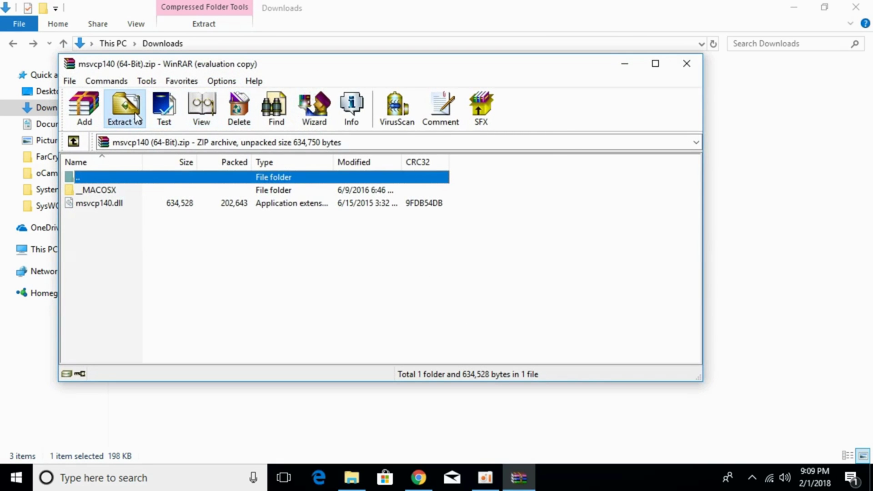
pyautogui.click(125, 107)
pyautogui.click(424, 366)
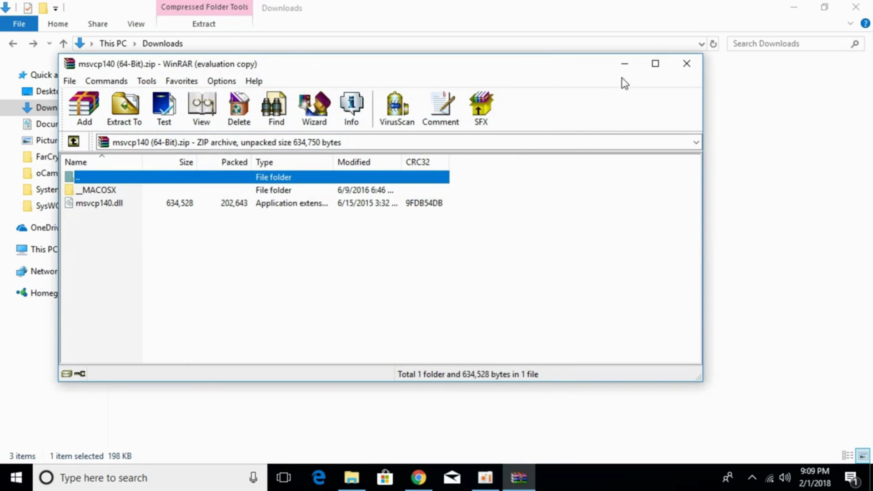
pyautogui.click(687, 64)
pyautogui.click(324, 200)
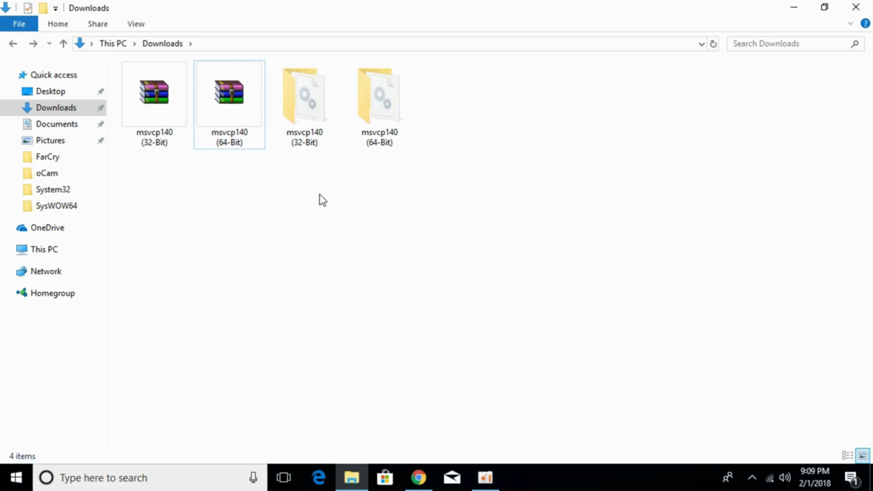
# Copy msvcp140.dll from the msvcp140 (32-Bit) folder
pyautogui.doubleClick(307, 108)
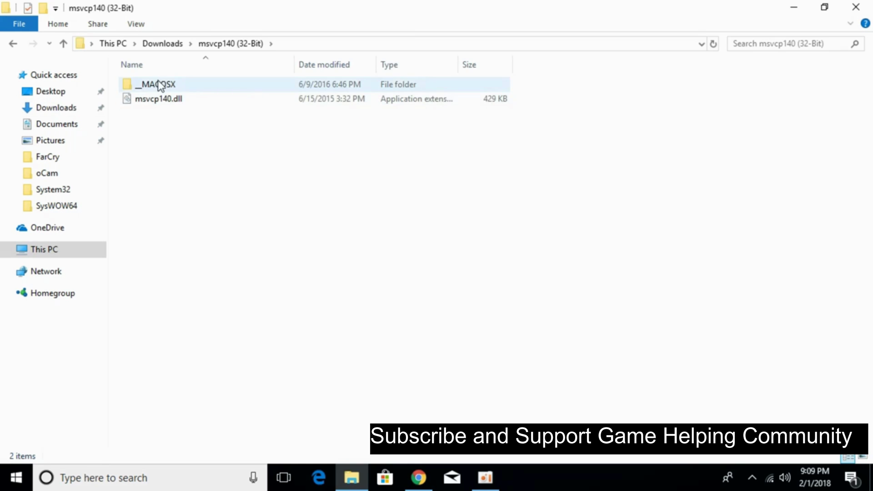
pyautogui.click(158, 98)
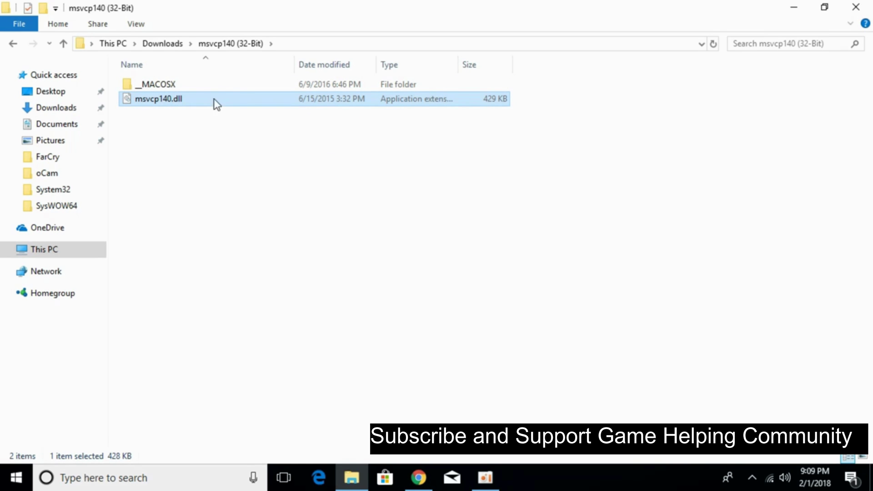
pyautogui.rightClick(176, 99)
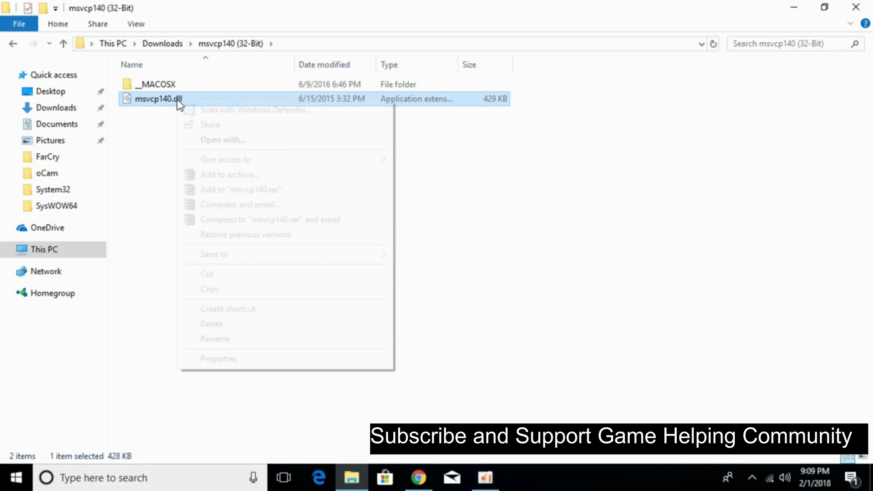
pyautogui.click(260, 293)
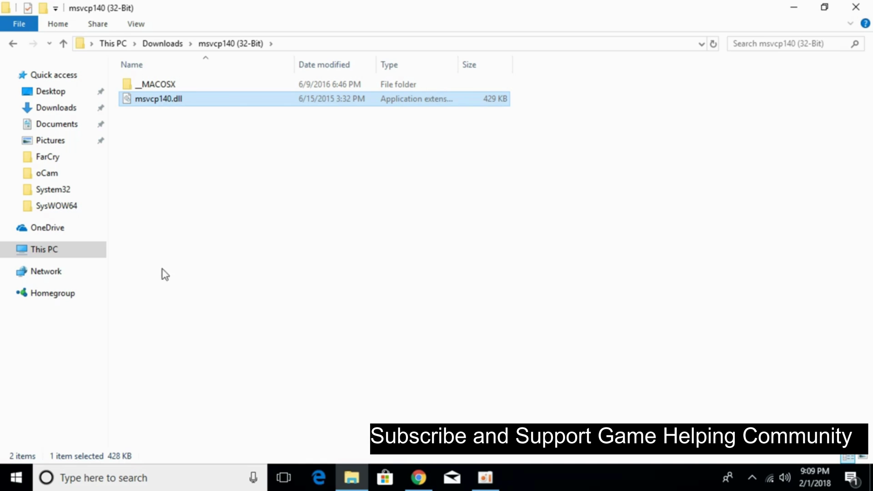
# Browse to C:\Windows in a second File Explorer window
pyautogui.rightClick(52, 250)
pyautogui.click(112, 324)
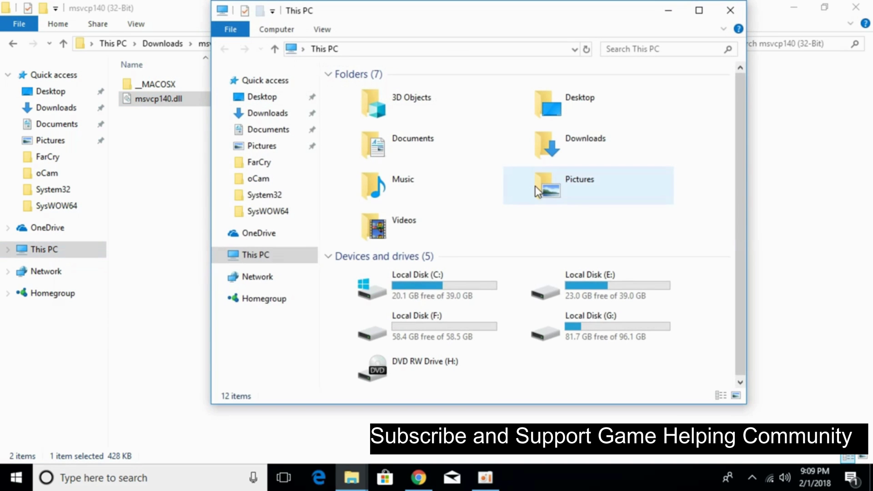
pyautogui.doubleClick(392, 285)
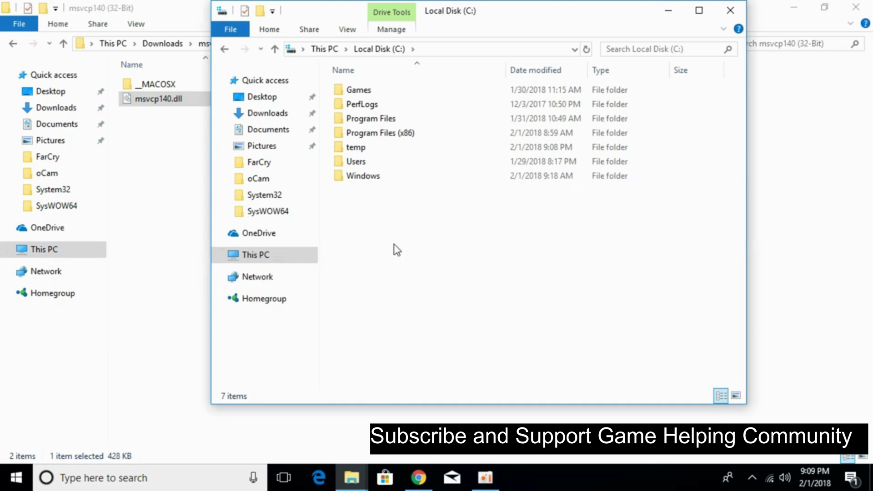
pyautogui.doubleClick(402, 177)
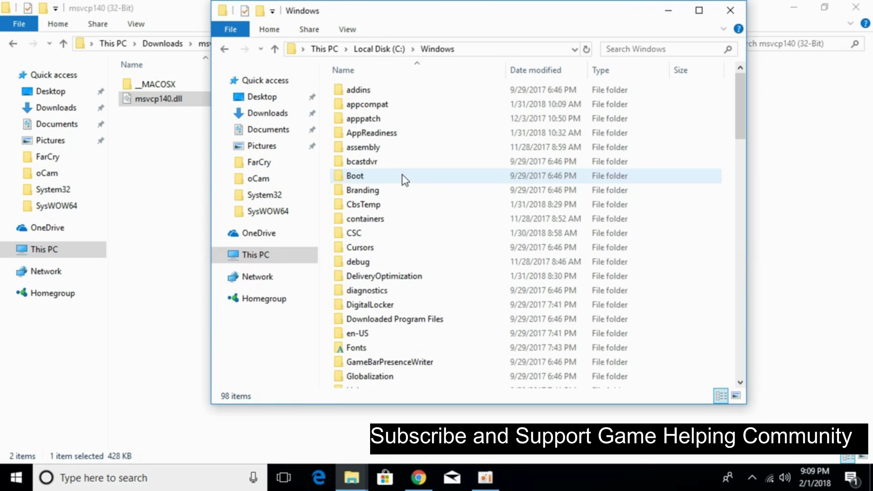
pyautogui.scroll(-6, 402, 179)
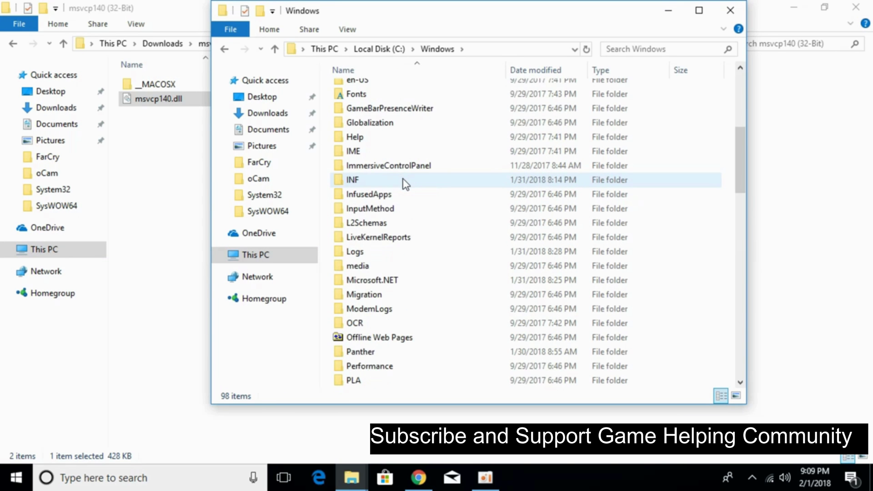
pyautogui.scroll(-3, 404, 182)
pyautogui.scroll(-5, 404, 184)
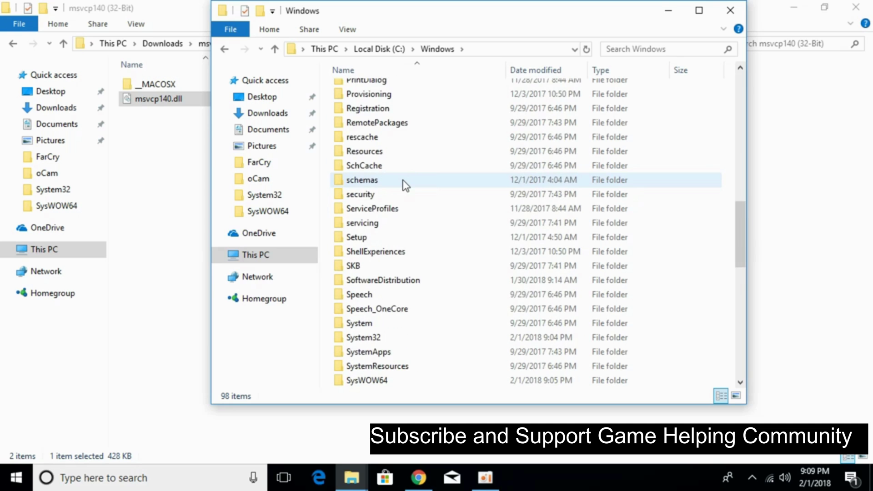
# Paste the 32-bit msvcp140.dll into C:\Windows\System32 with administrator permission, then return to C:\Windows
pyautogui.scroll(-1, 406, 185)
pyautogui.click(385, 295)
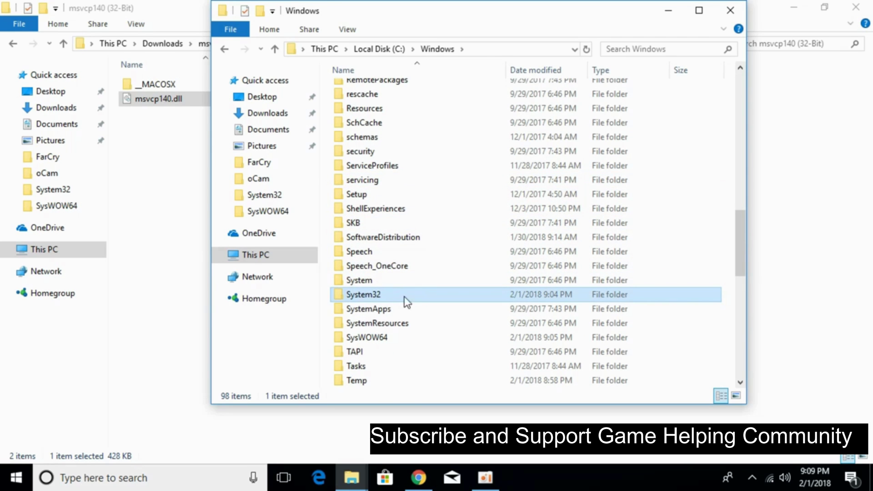
pyautogui.doubleClick(370, 297)
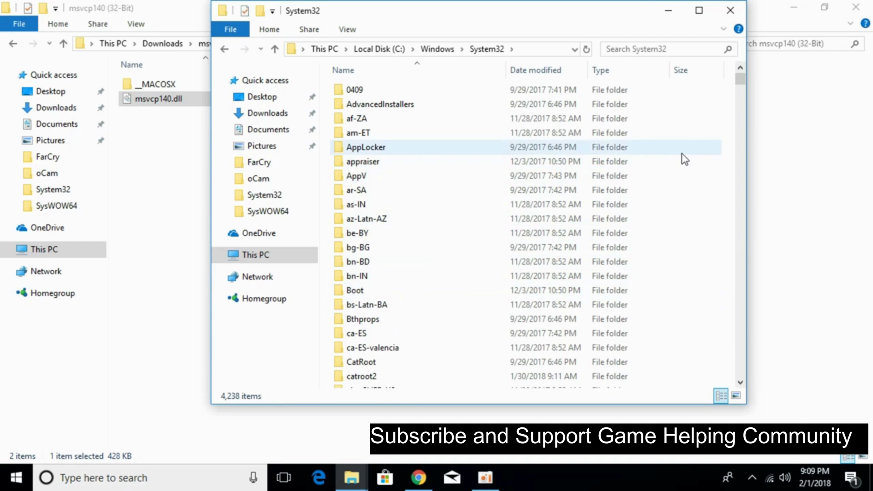
pyautogui.rightClick(683, 176)
pyautogui.click(698, 245)
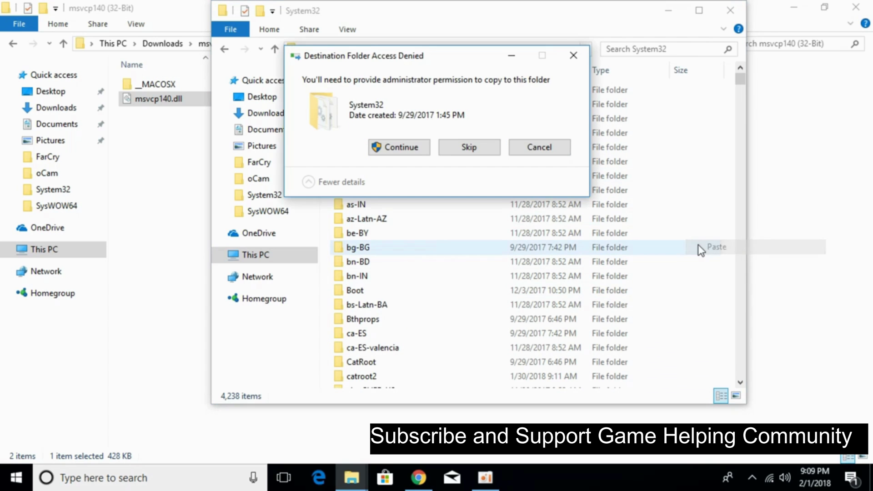
pyautogui.click(392, 147)
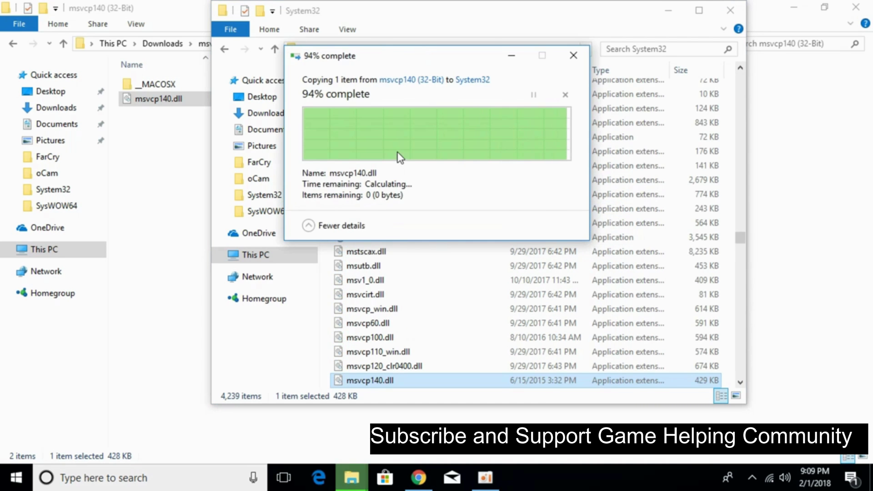
pyautogui.click(218, 48)
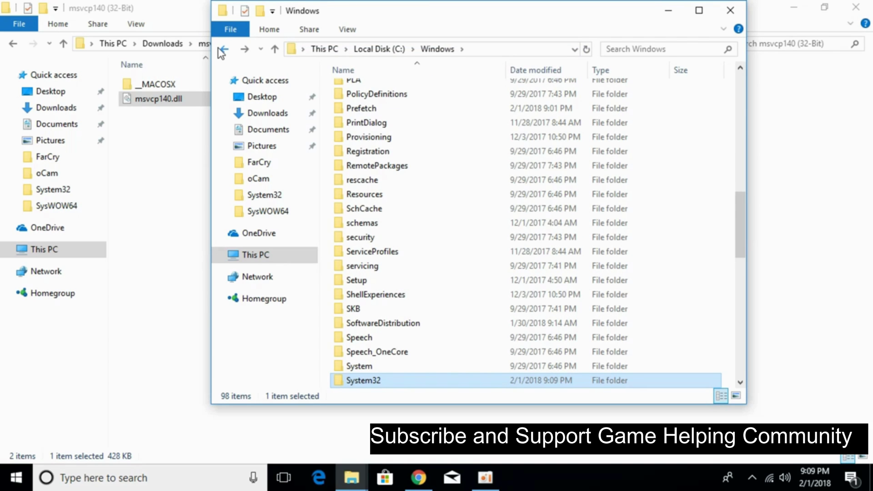
# Copy msvcp140.dll from the msvcp140 (64-Bit) folder
pyautogui.click(13, 45)
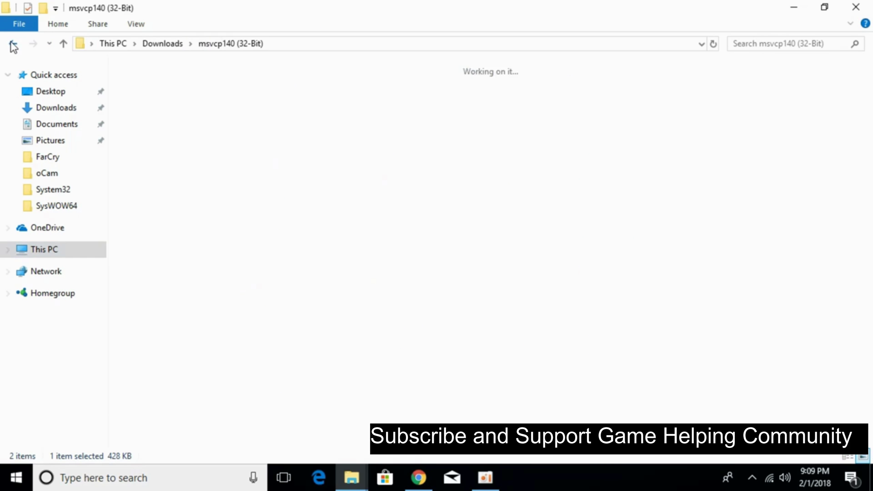
pyautogui.doubleClick(206, 92)
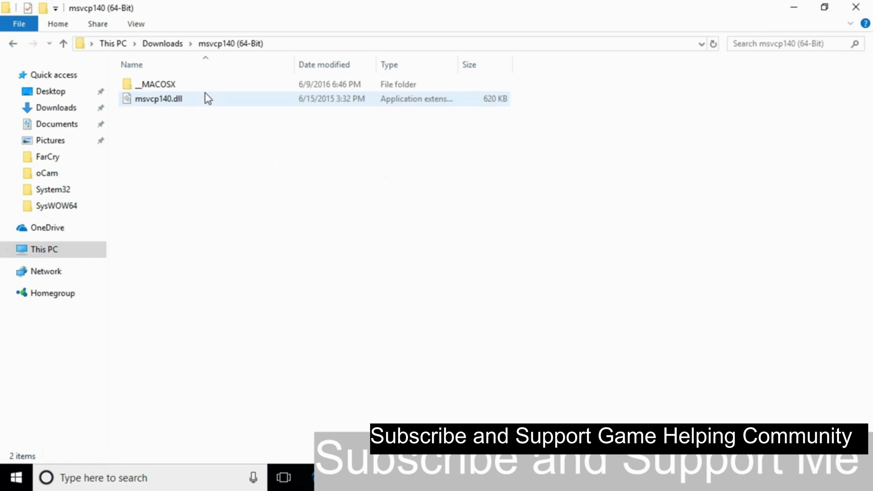
pyautogui.rightClick(171, 99)
pyautogui.click(246, 294)
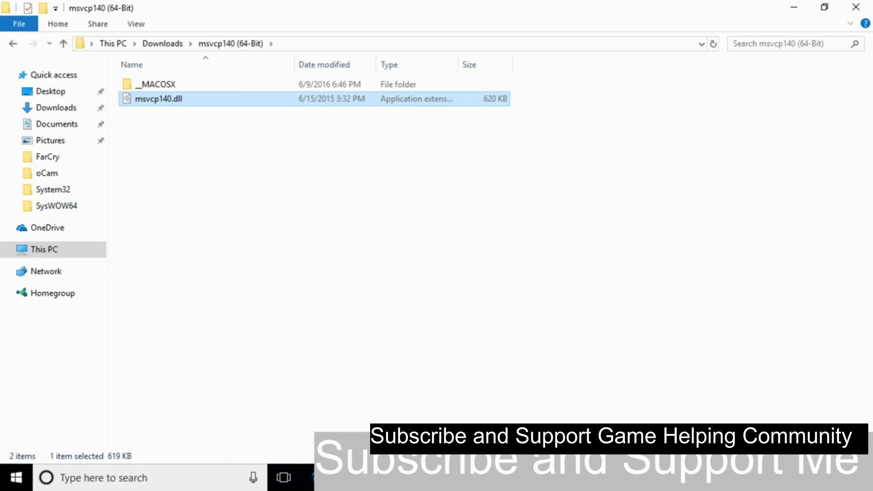
# Paste it into System32, replacing the existing file with administrator permission, then return to C:\Windows
pyautogui.moveTo(349, 478)
pyautogui.click(425, 409)
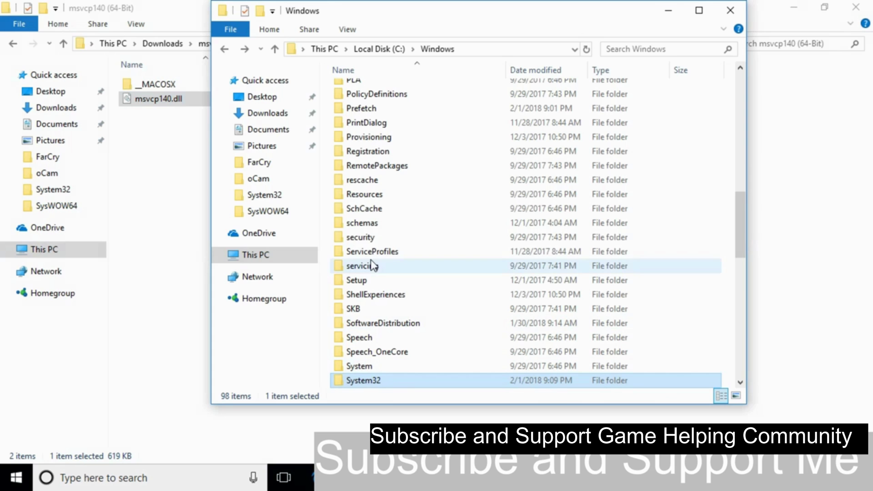
pyautogui.scroll(-2, 377, 231)
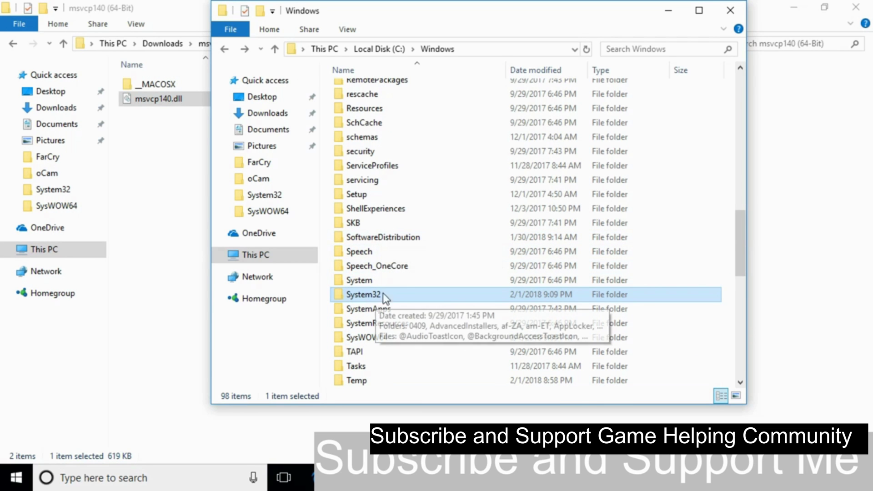
pyautogui.doubleClick(370, 295)
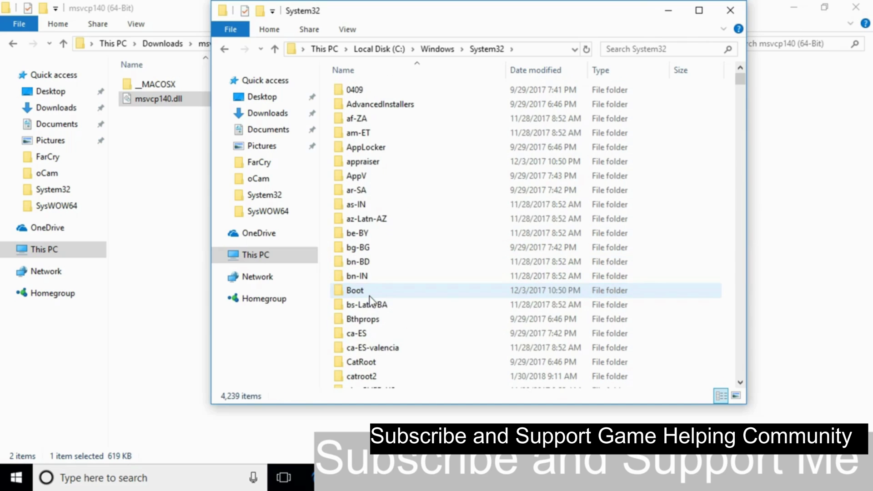
pyautogui.rightClick(682, 160)
pyautogui.click(703, 236)
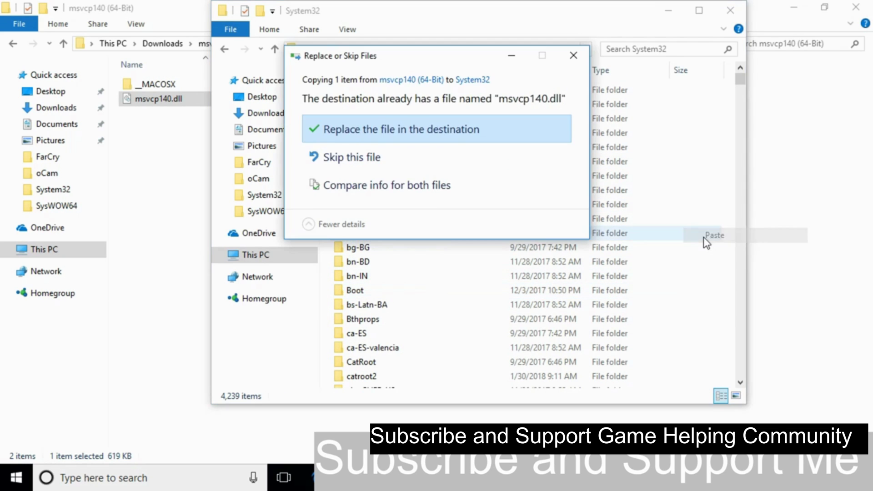
pyautogui.click(346, 131)
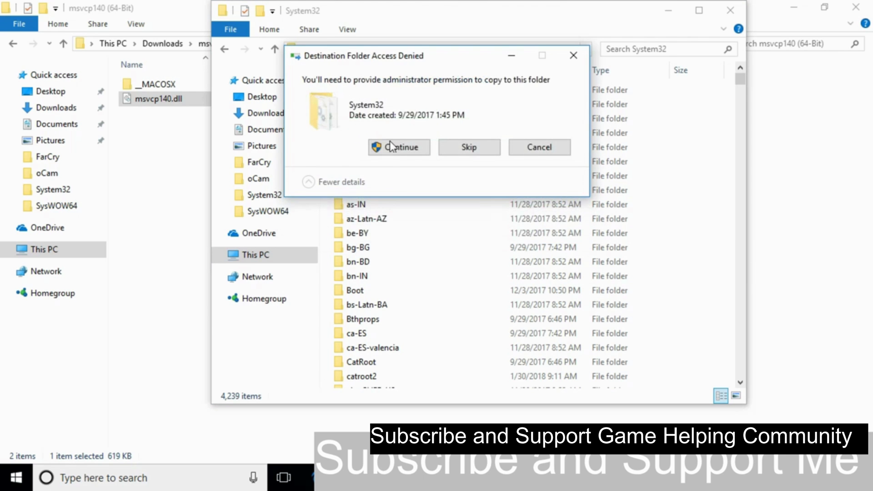
pyautogui.click(394, 144)
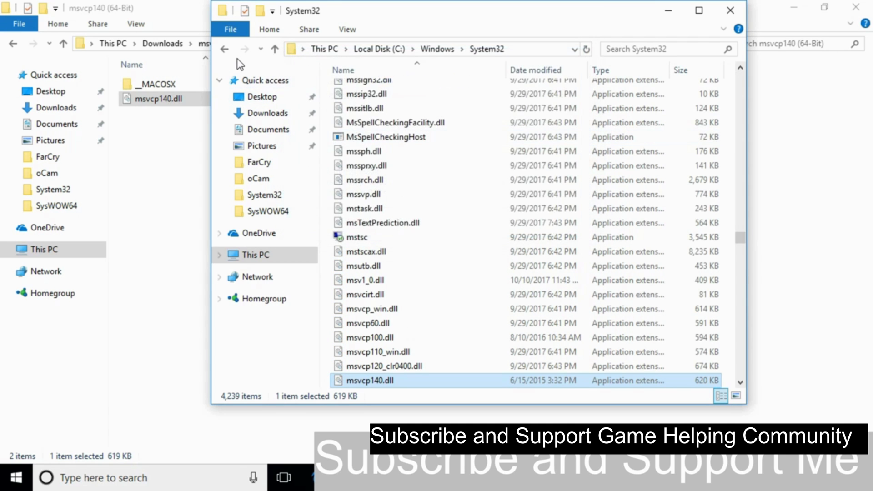
pyautogui.click(233, 52)
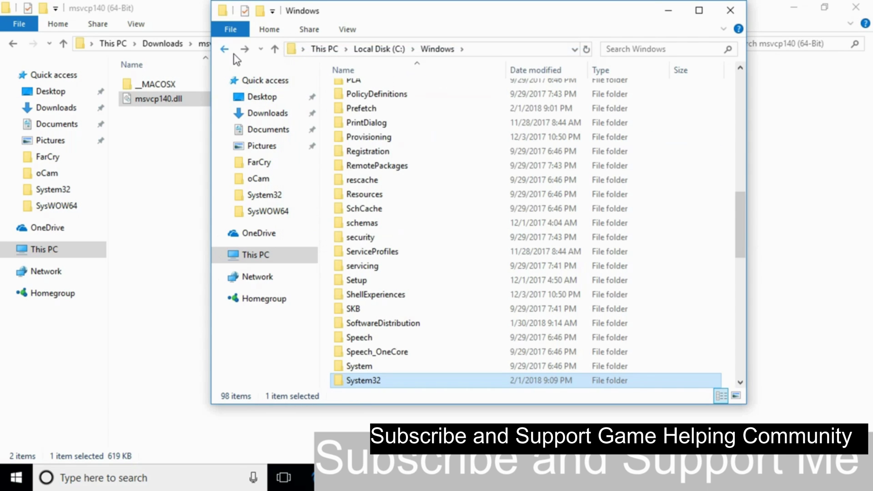
# Copy msvcp140.dll from the msvcp140 (32-Bit) folder again
pyautogui.click(13, 44)
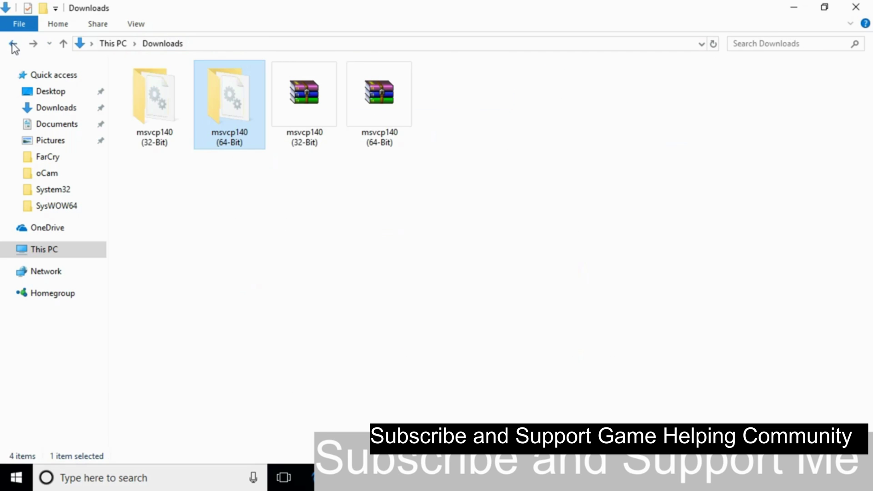
pyautogui.doubleClick(178, 113)
pyautogui.rightClick(176, 103)
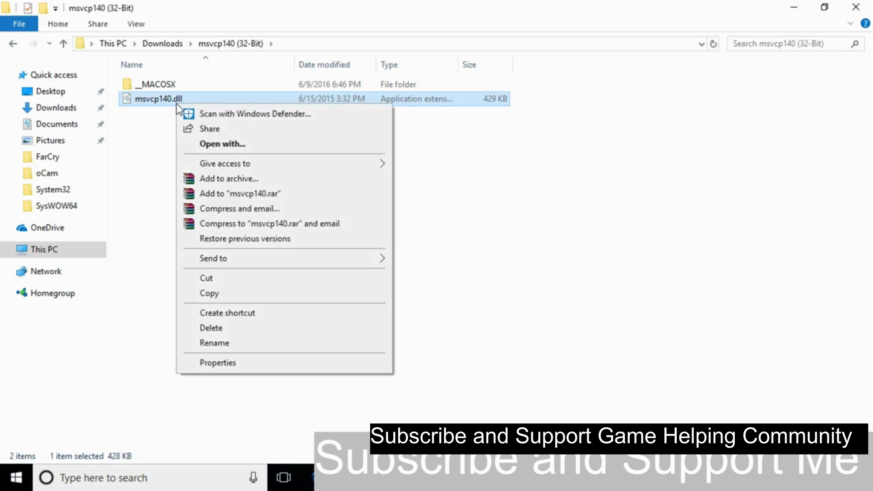
pyautogui.click(242, 295)
# Paste it into C:\Windows\SysWOW64 with administrator permission, then return to C:\Windows
pyautogui.moveTo(350, 477)
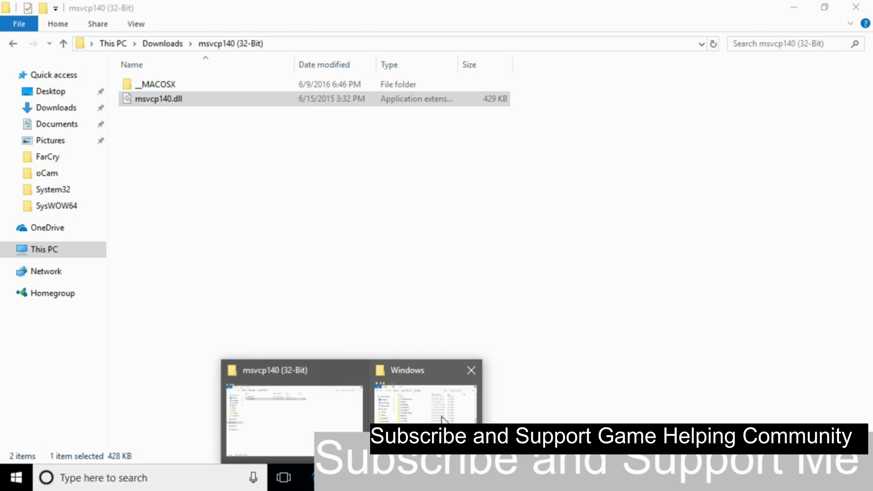
pyautogui.click(423, 392)
pyautogui.scroll(-2, 416, 263)
pyautogui.scroll(-2, 416, 264)
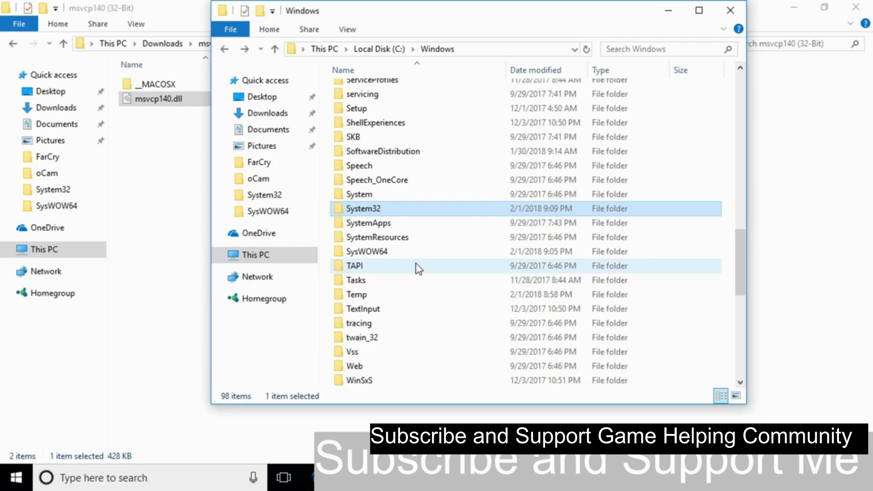
pyautogui.click(356, 251)
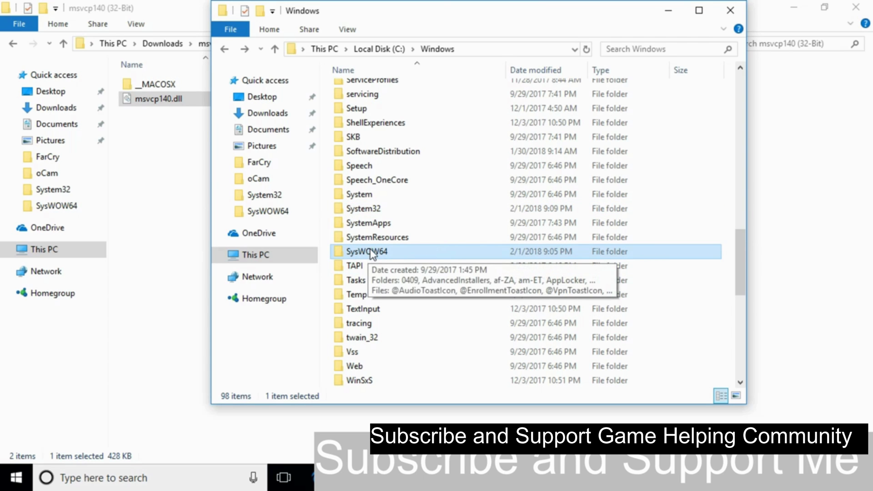
pyautogui.doubleClick(369, 252)
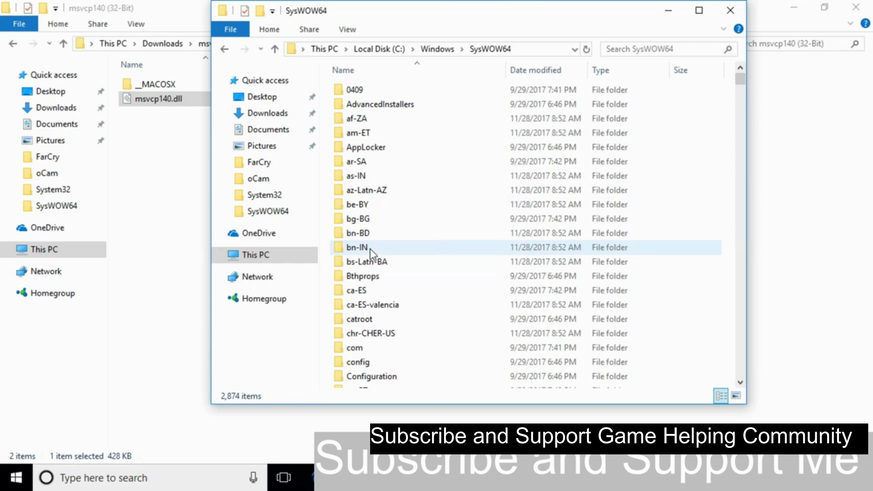
pyautogui.rightClick(682, 162)
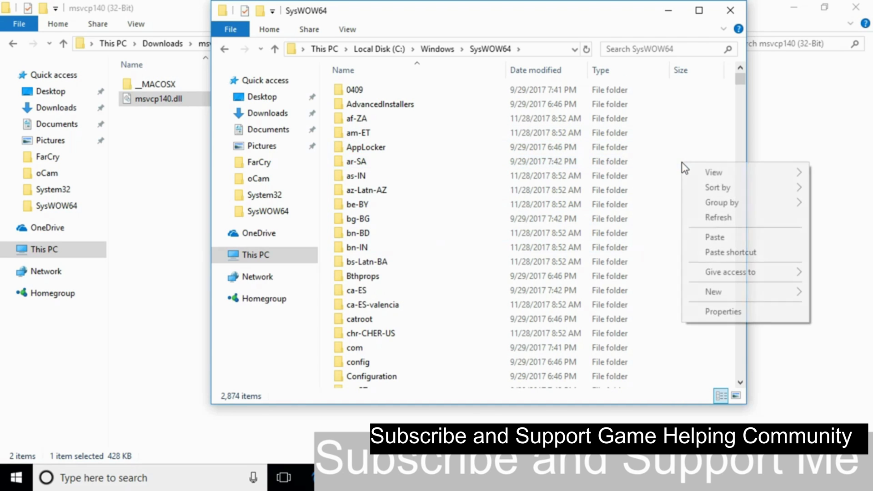
pyautogui.click(720, 240)
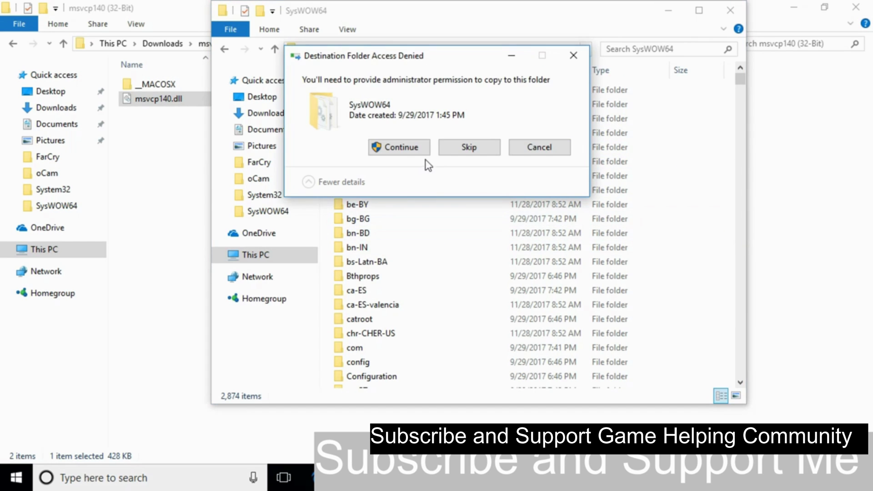
pyautogui.click(403, 150)
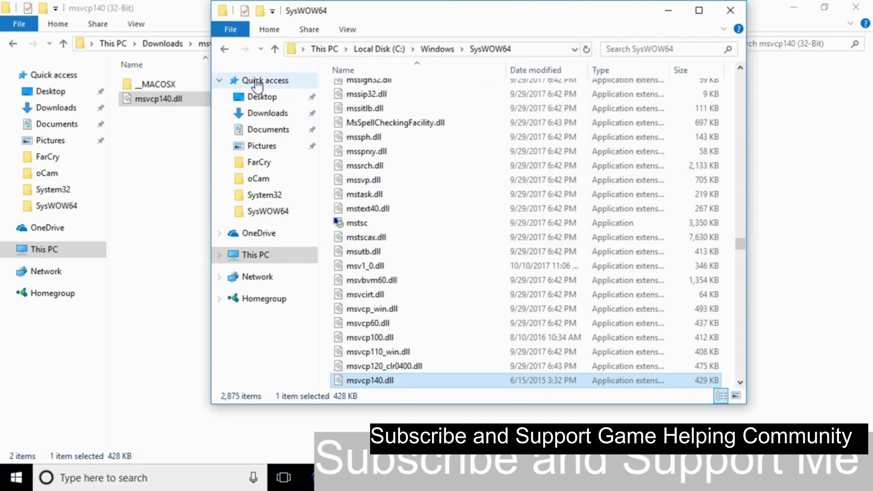
pyautogui.click(225, 49)
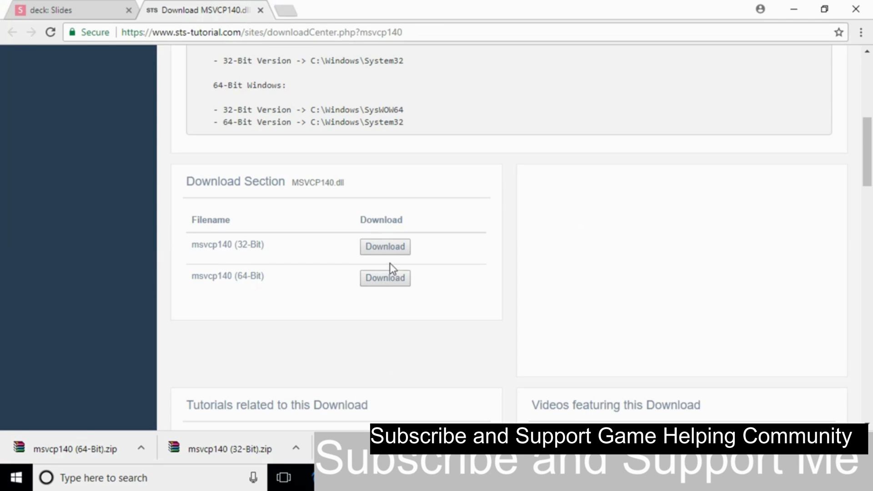
# Scroll up to the Installation instructions box on the STS Tutorial page and highlight its text
pyautogui.scroll(5, 390, 263)
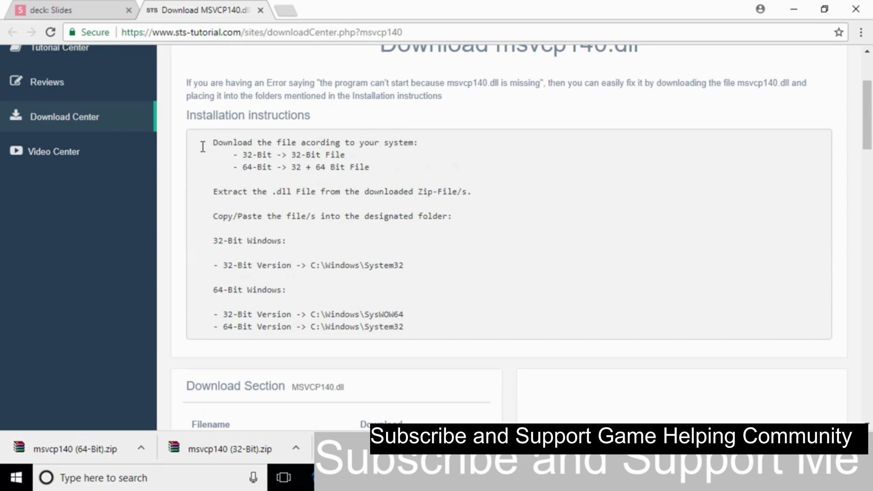
pyautogui.moveTo(203, 147); pyautogui.dragTo(534, 323)
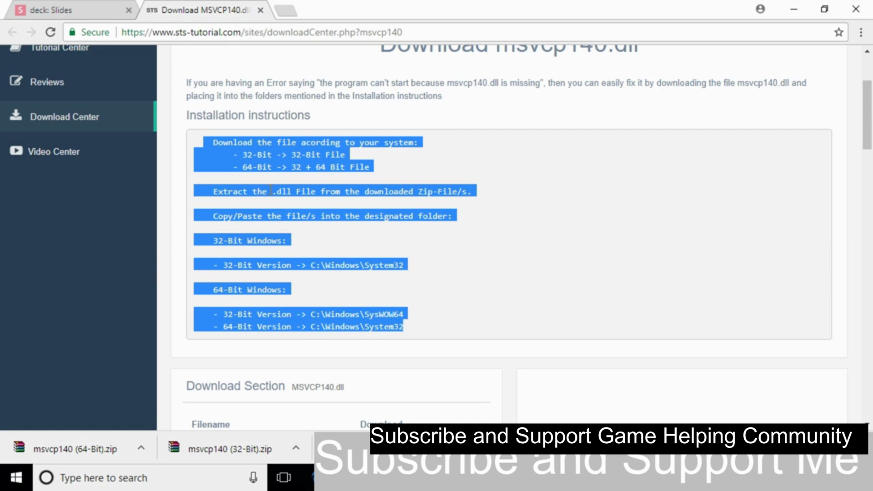
pyautogui.click(536, 258)
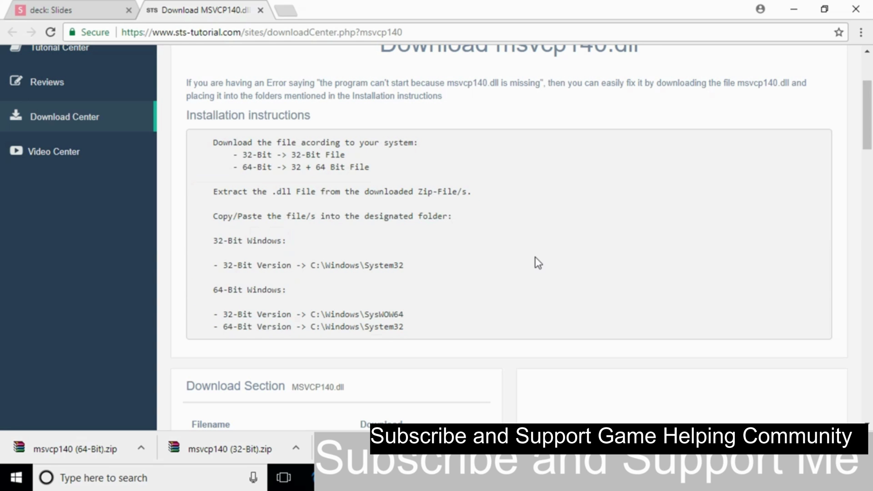